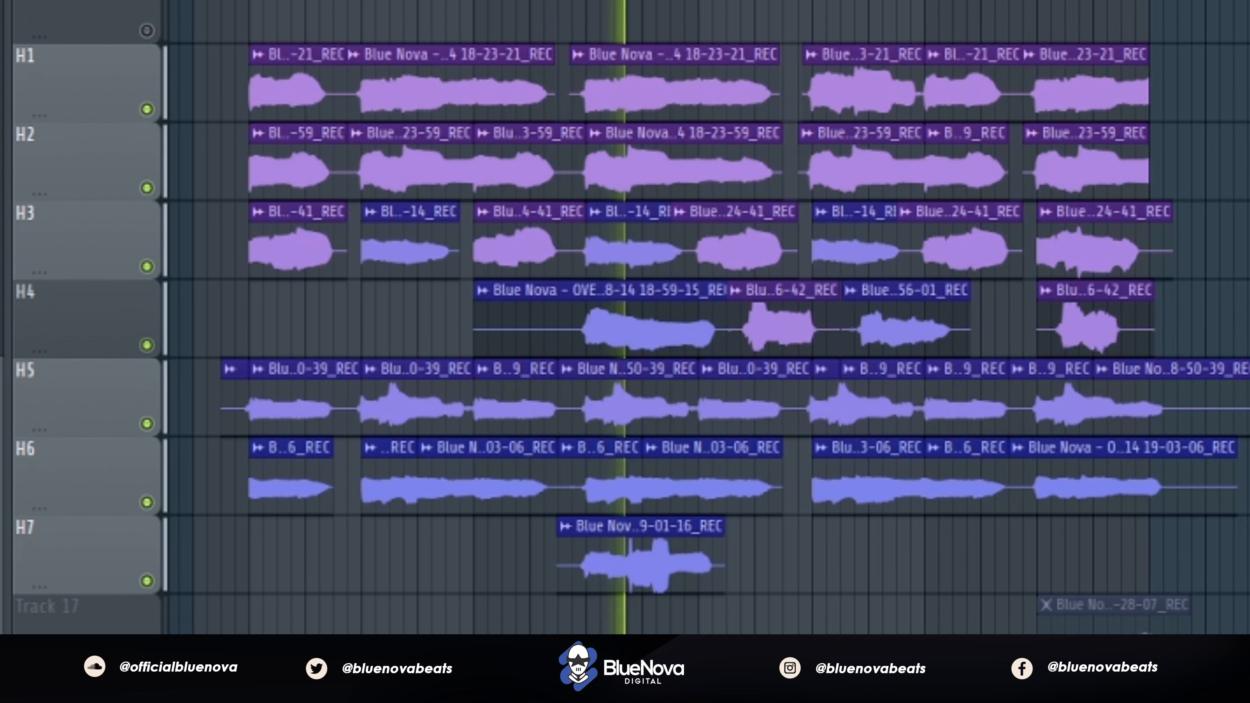
# Step: Examine the plugin chains on the H1 to H4 harmony inserts and compare them with the Harmony Bus (DRY) chain
pyautogui.press('space')
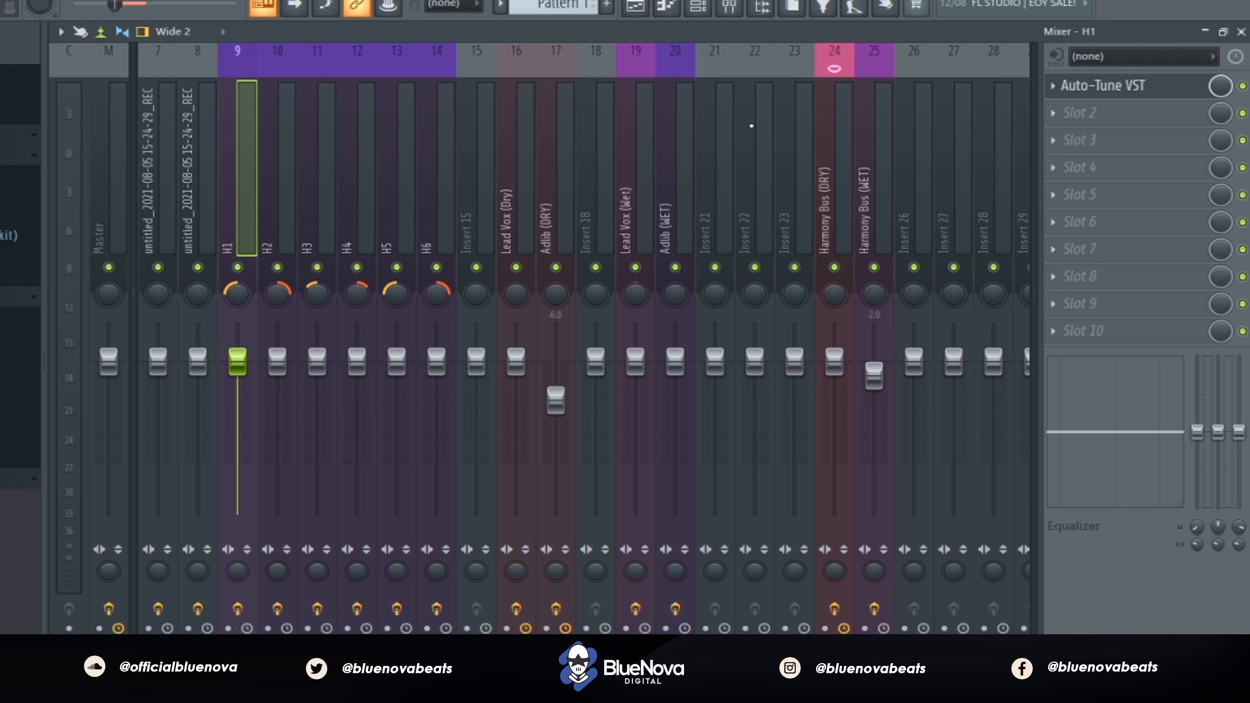
pyautogui.click(269, 231)
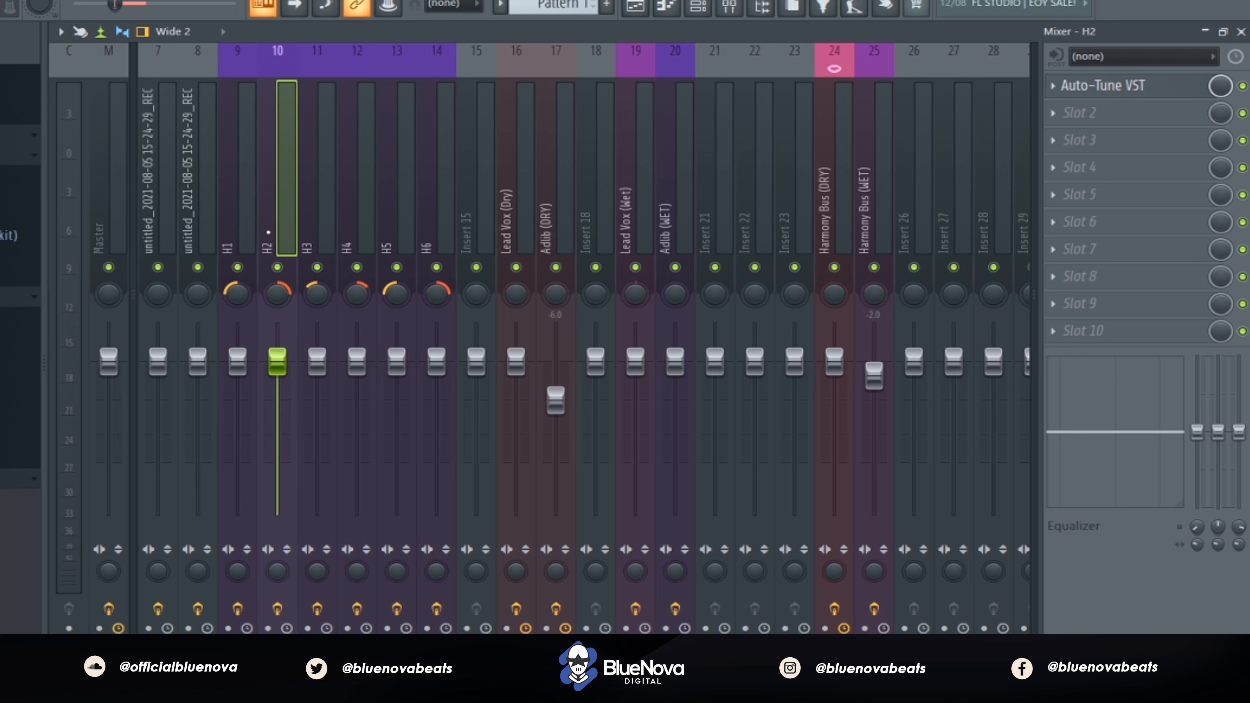
pyautogui.click(313, 231)
pyautogui.click(354, 231)
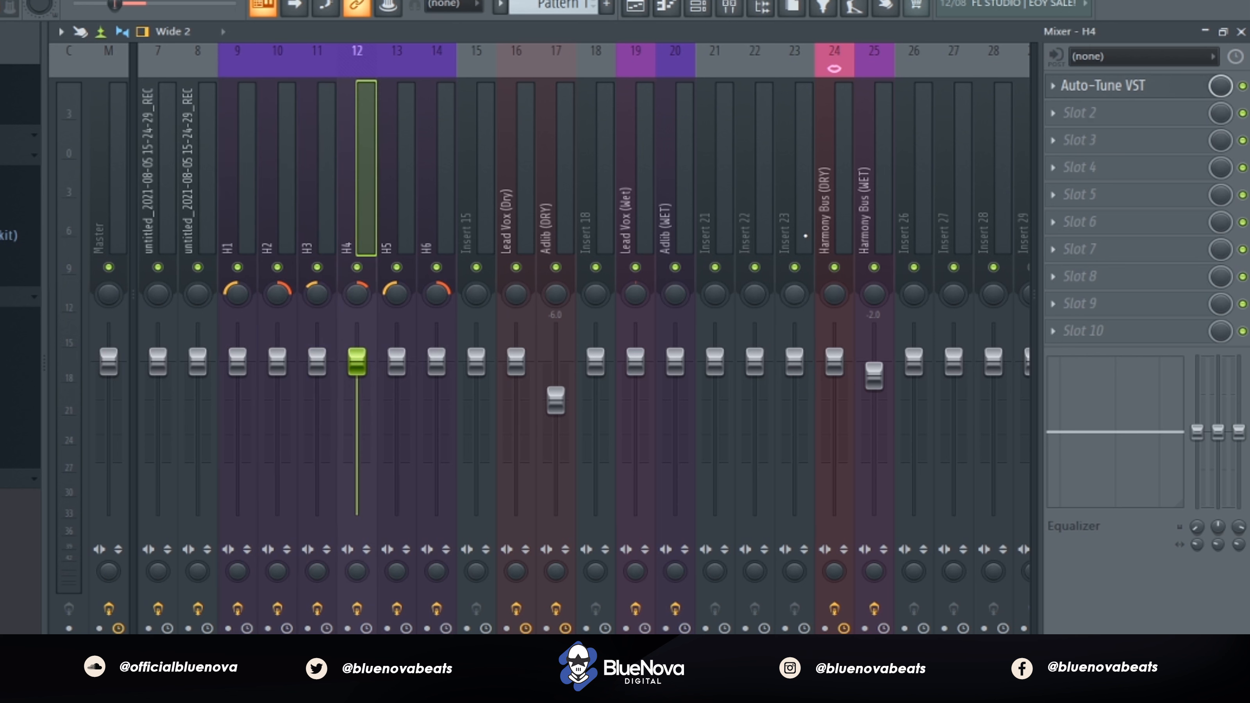
pyautogui.click(825, 218)
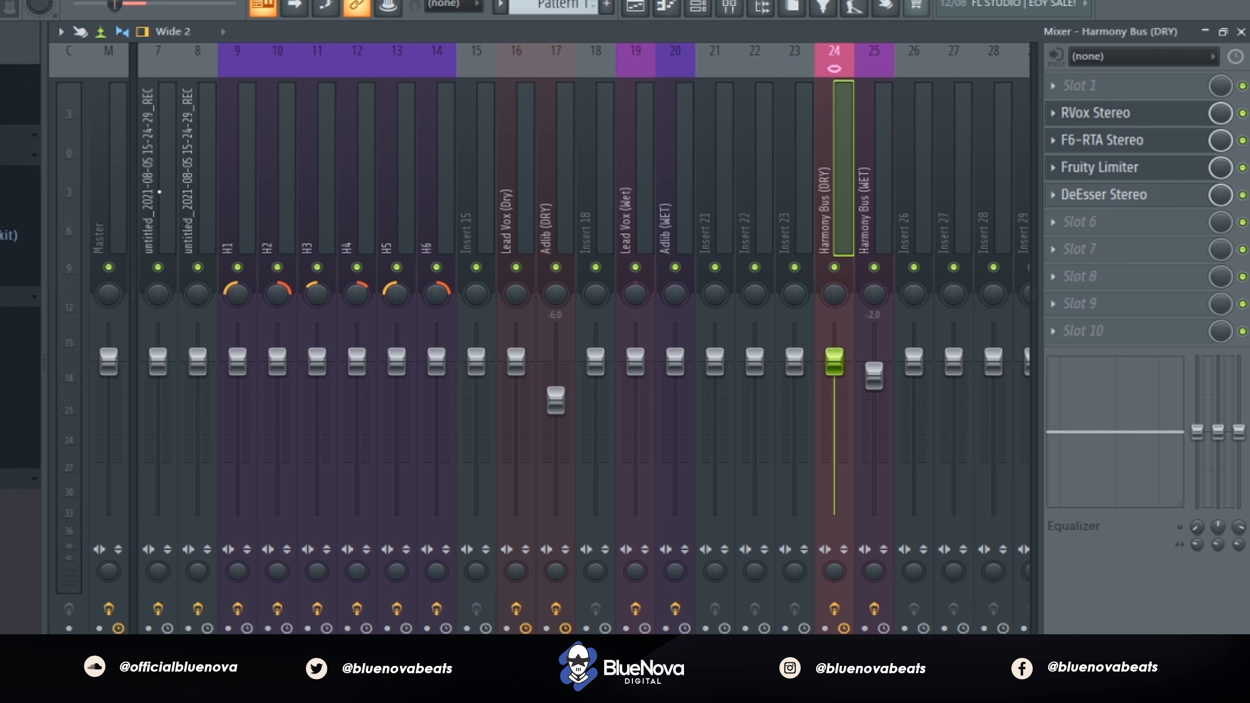
pyautogui.click(236, 212)
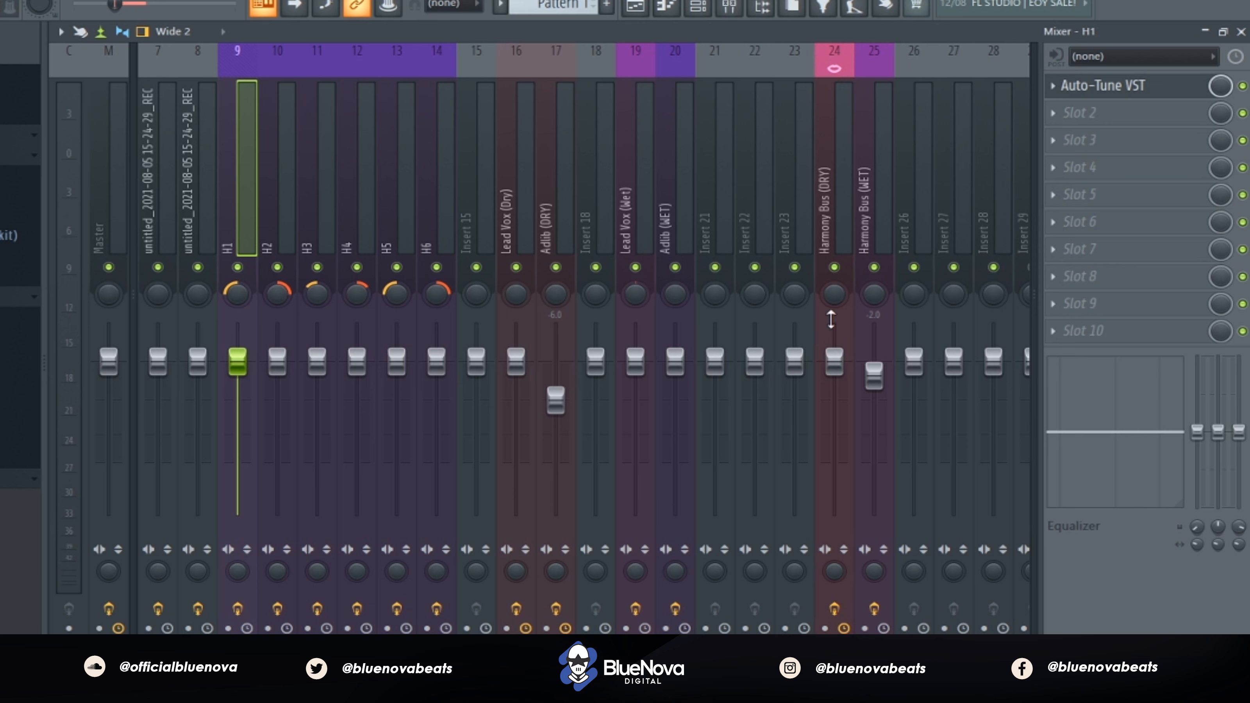
pyautogui.click(830, 201)
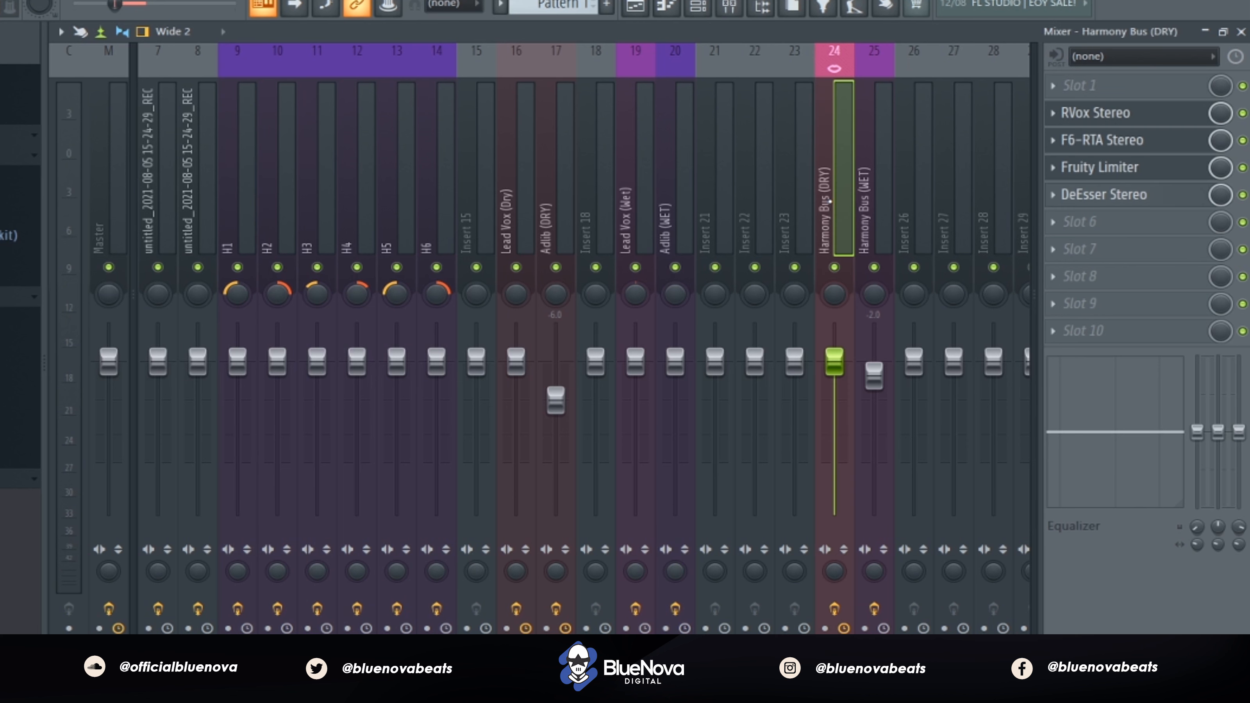
pyautogui.click(237, 210)
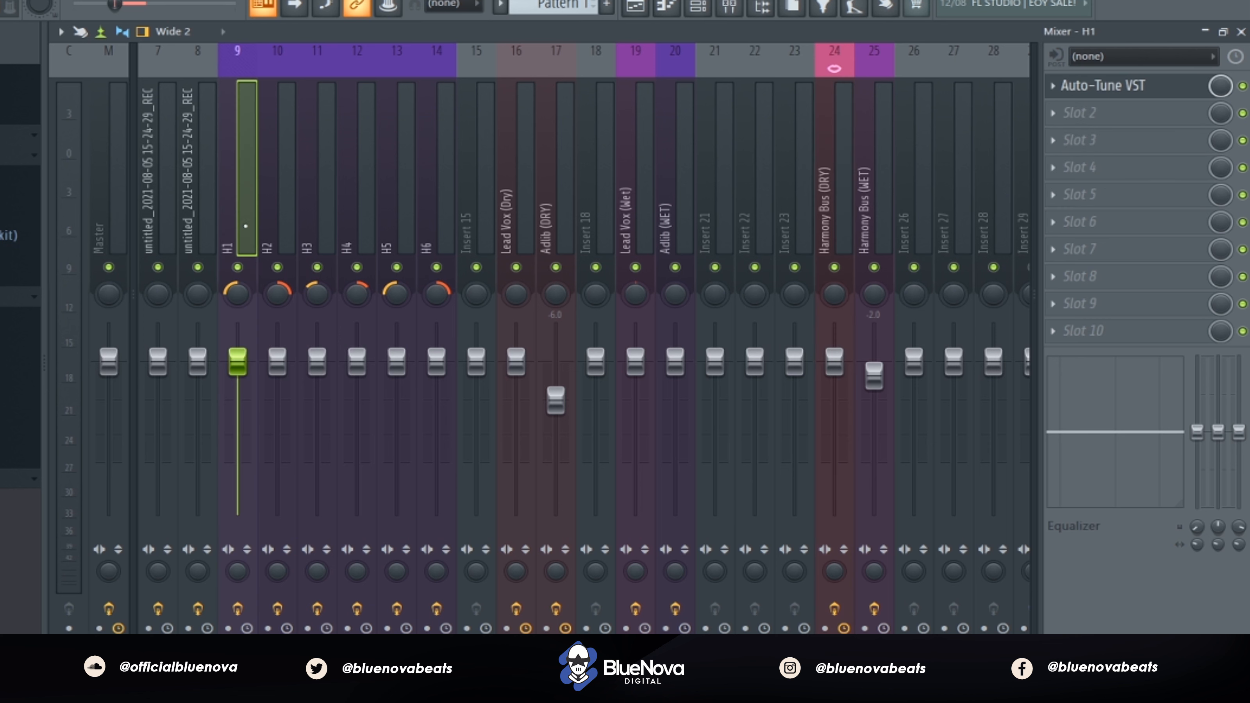
# Step: Solo the H1 and H2 harmony inserts in turn and play each one through the harmony buses
pyautogui.rightClick(237, 267)
pyautogui.press('space')
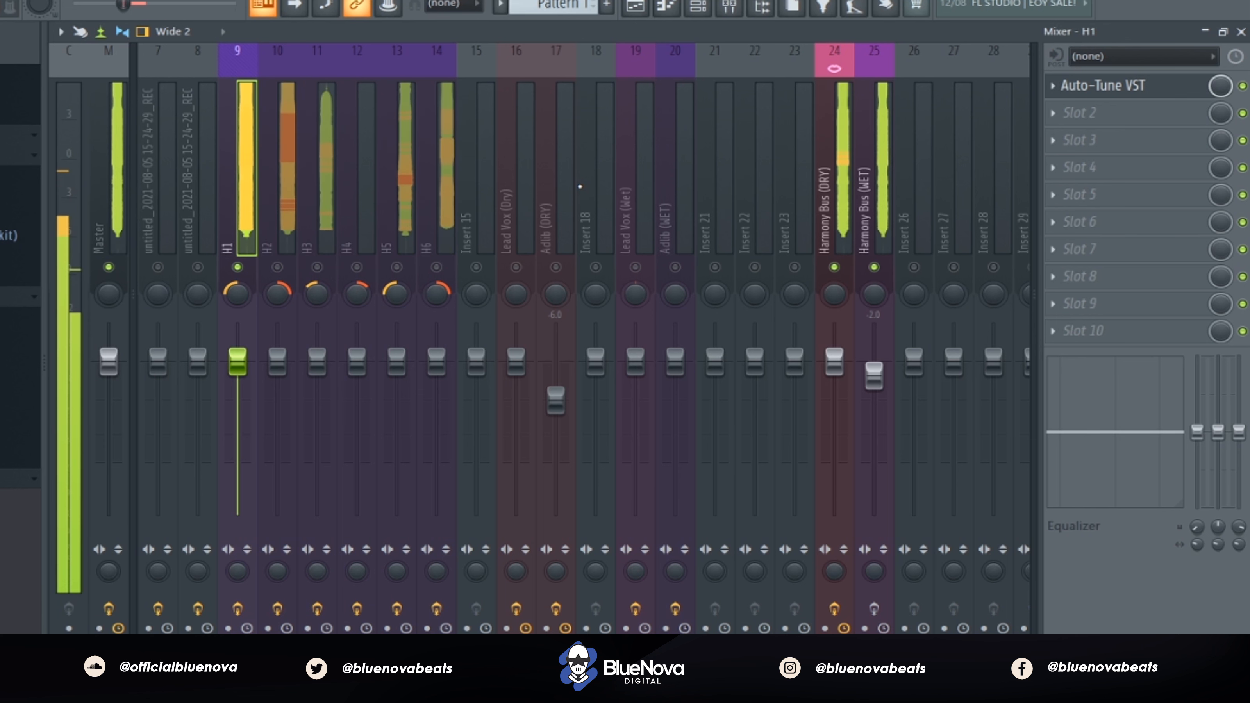
pyautogui.click(286, 222)
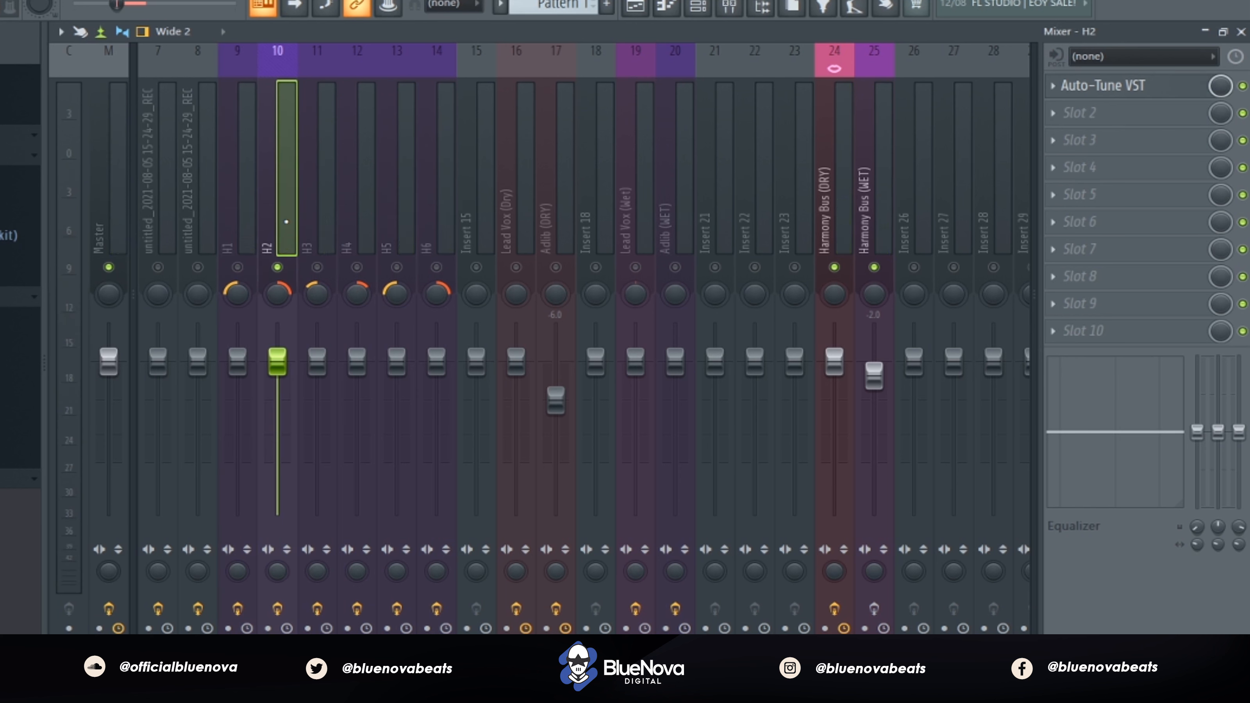
pyautogui.click(832, 201)
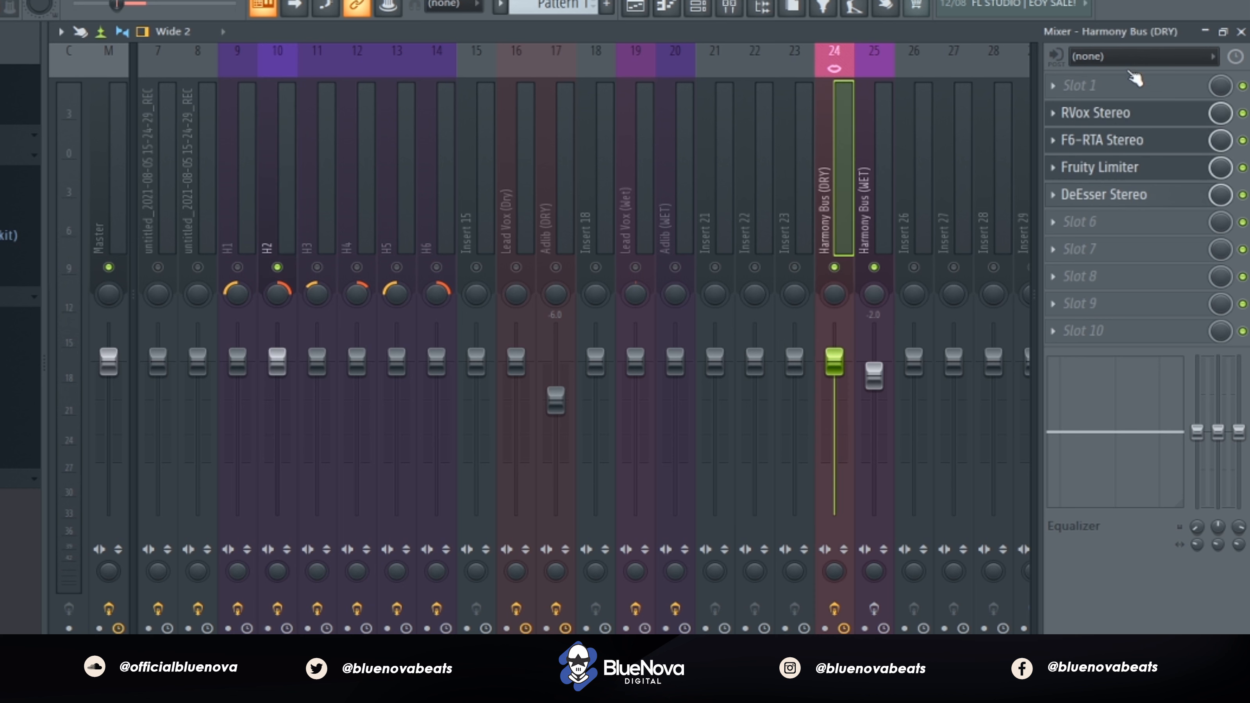
pyautogui.click(277, 219)
pyautogui.press('space')
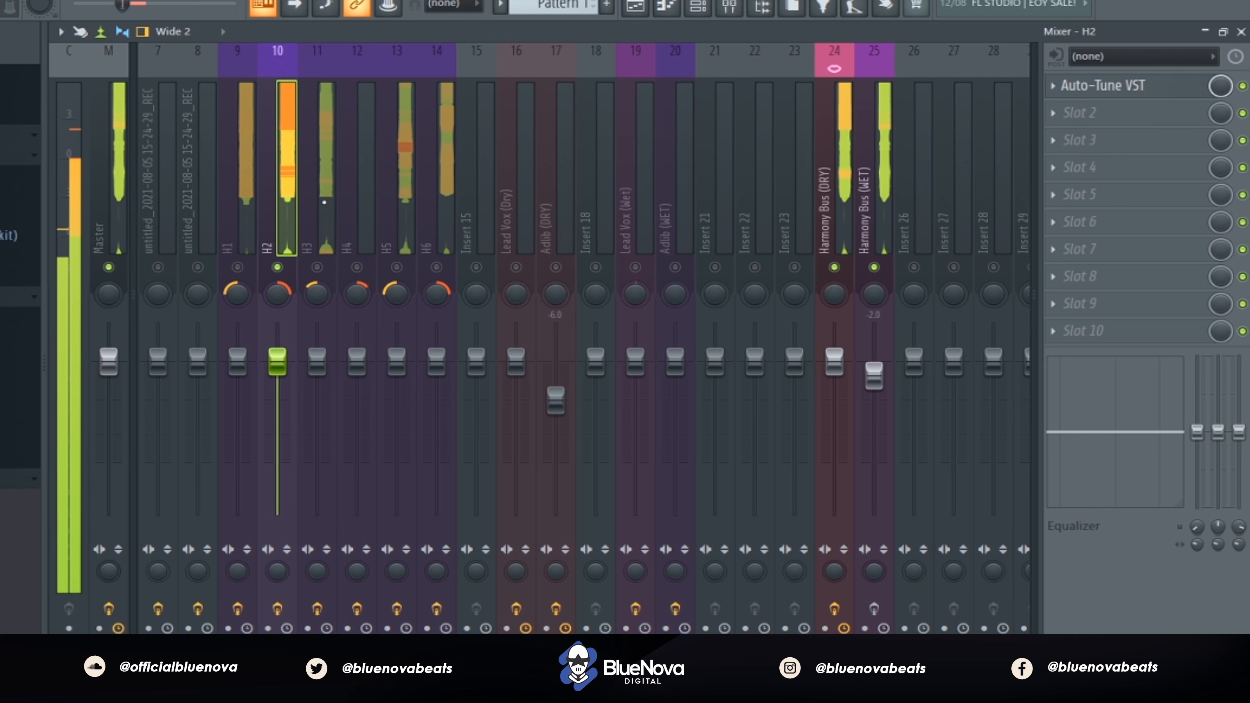
# Step: Solo the H3, H4, H5 and H6 harmony inserts in turn and audition their panned parts
pyautogui.click(319, 192)
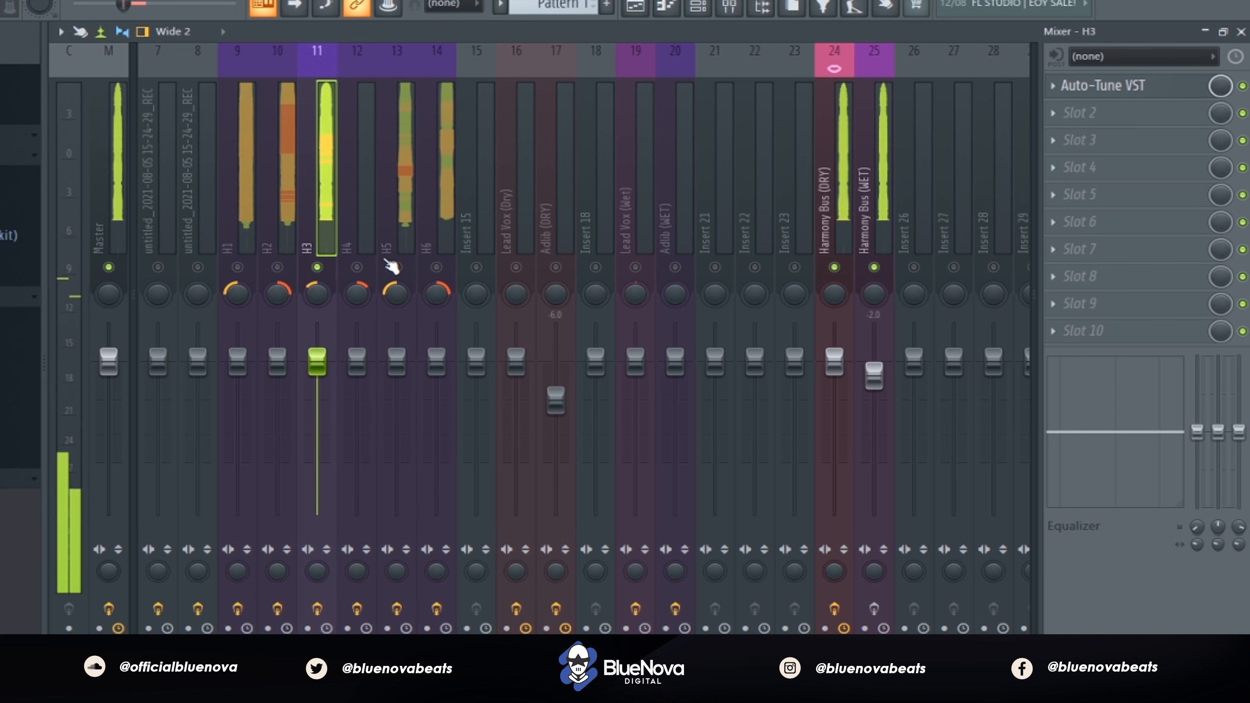
pyautogui.click(362, 270)
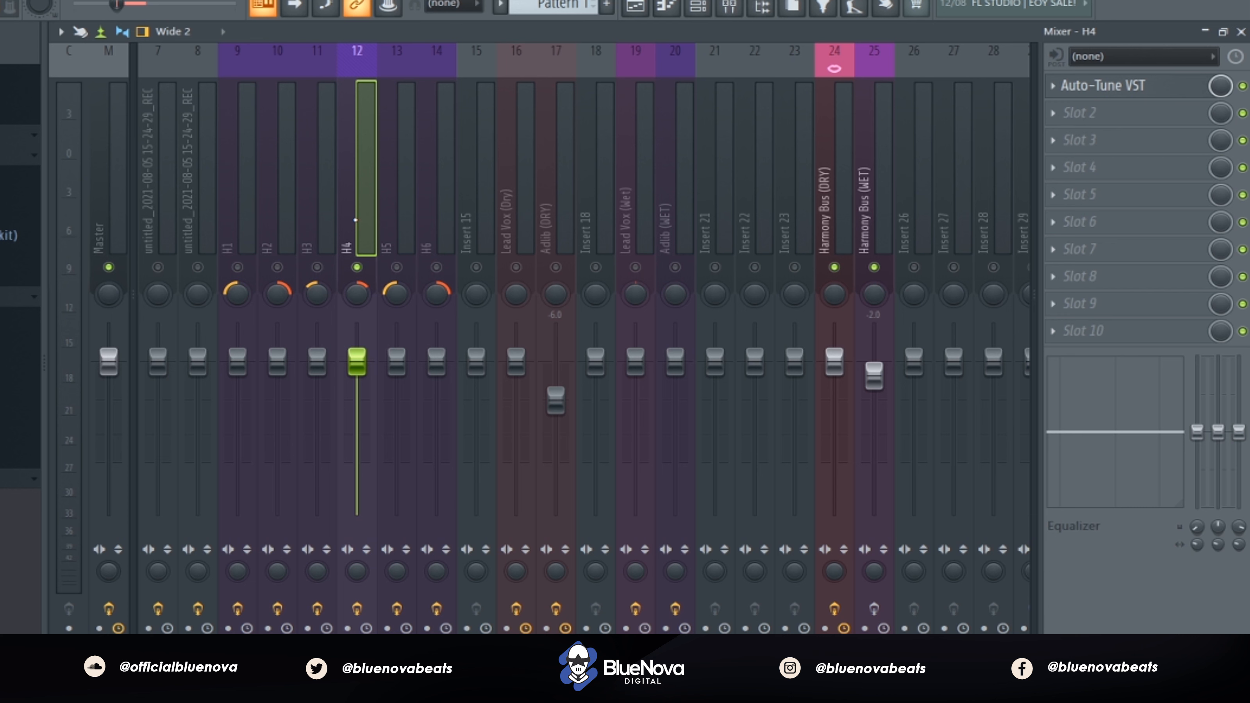
pyautogui.click(395, 241)
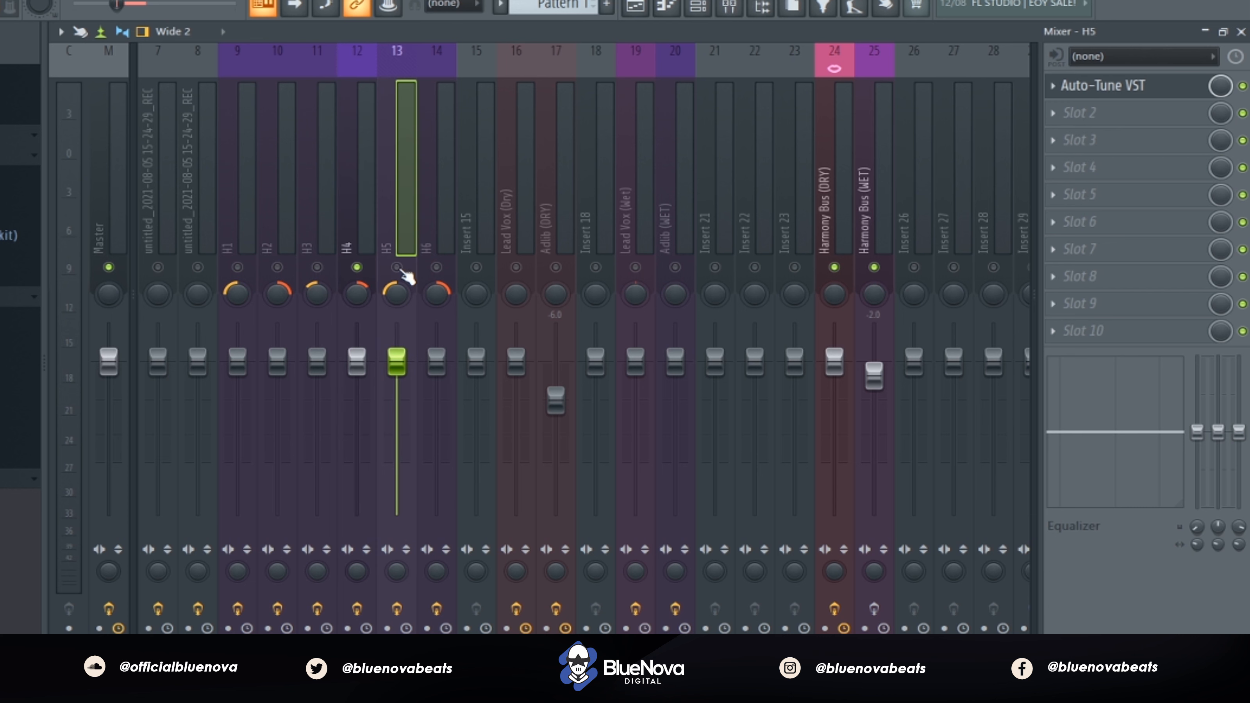
pyautogui.click(396, 267)
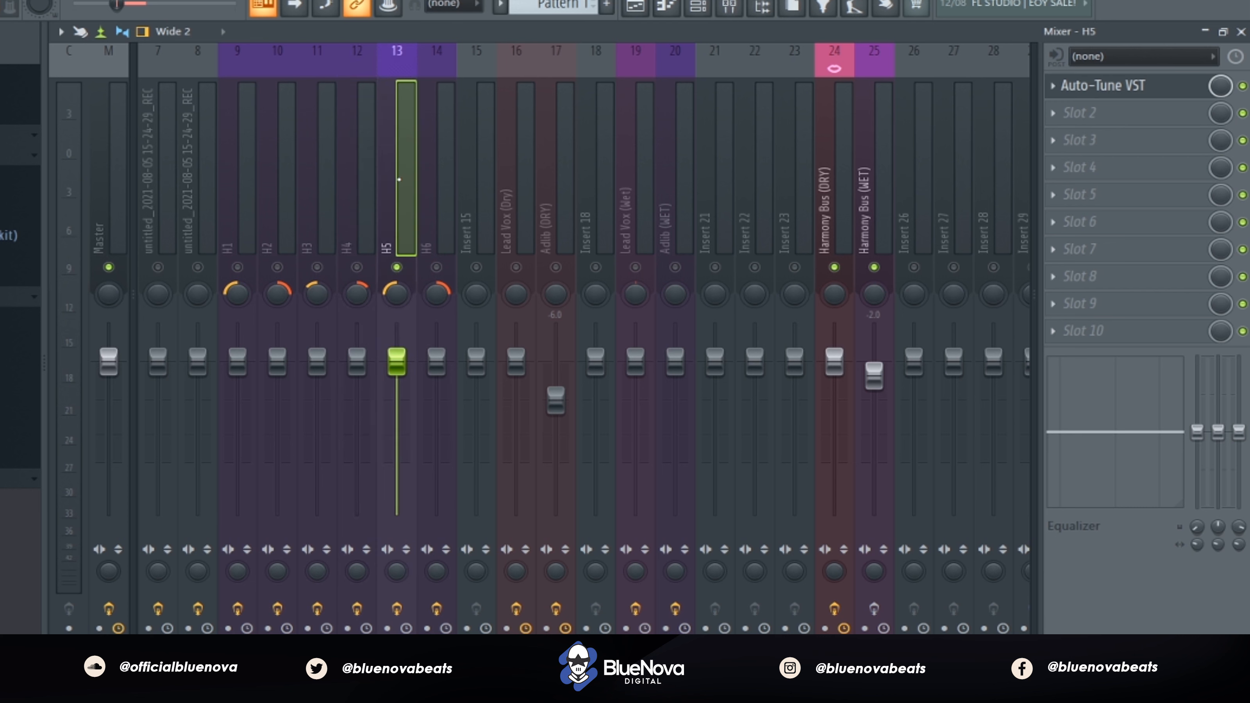
pyautogui.press('space')
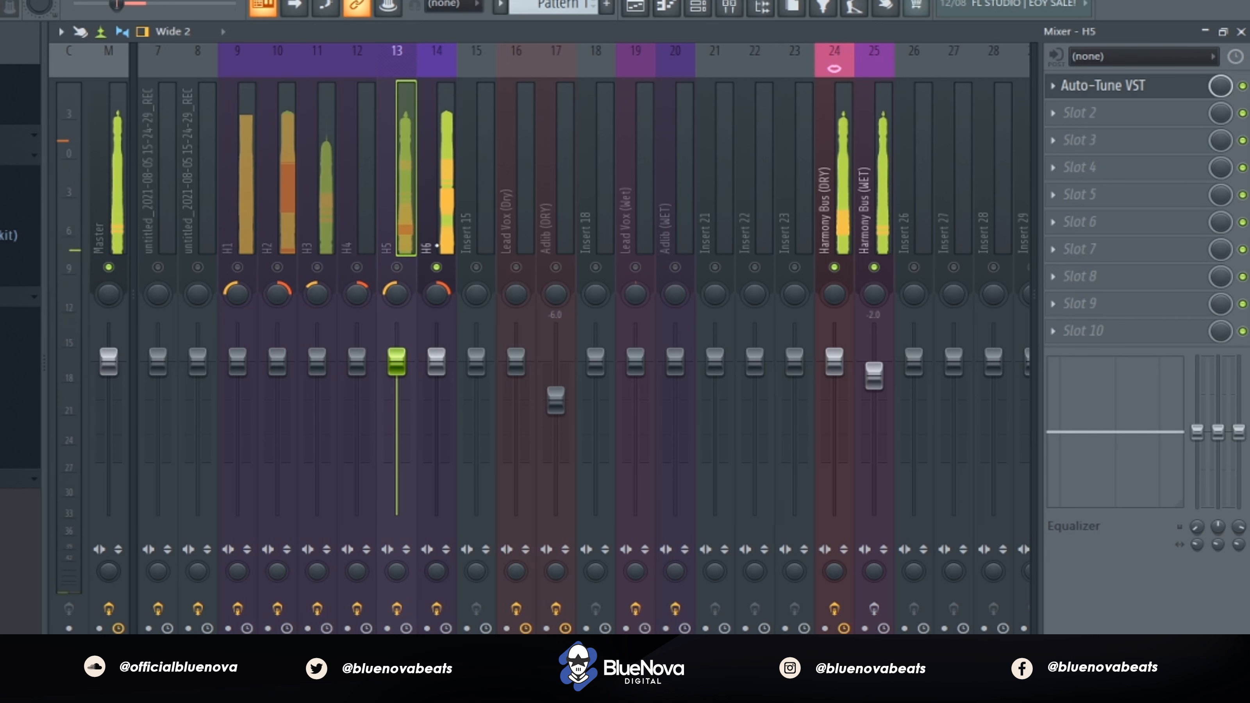
pyautogui.click(437, 245)
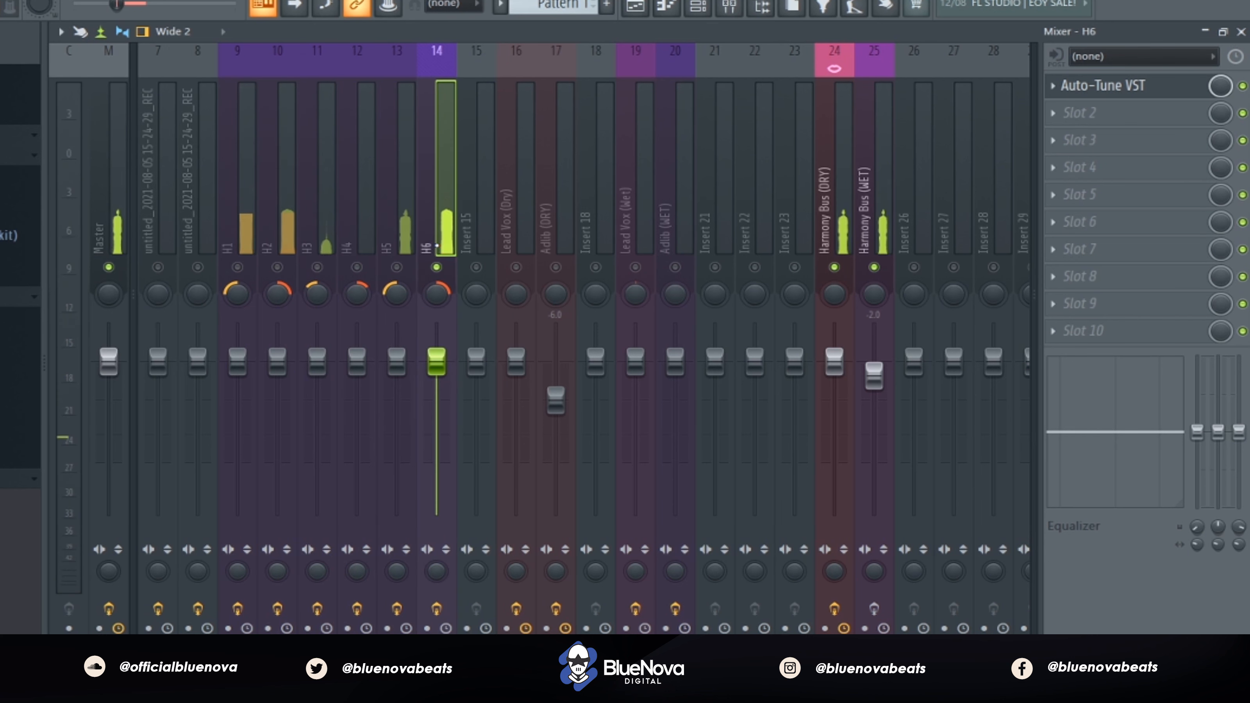
pyautogui.press('space')
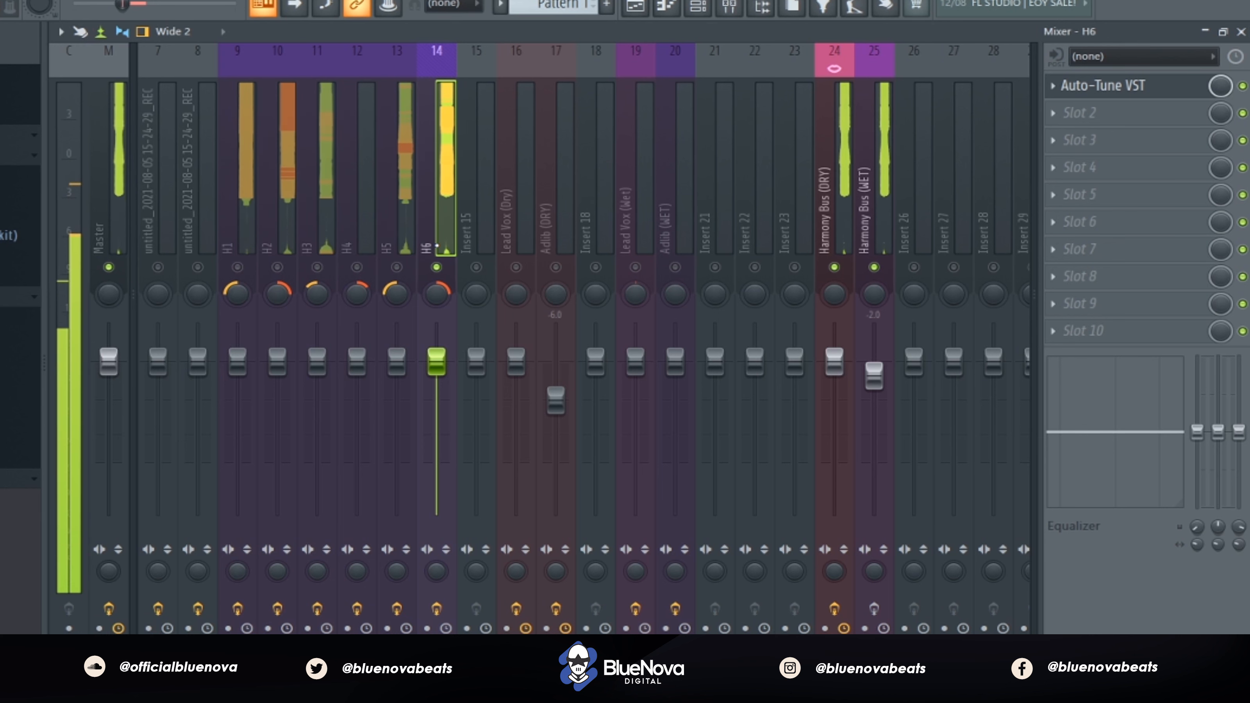
# Step: Audition RVox on the Harmony Bus (DRY) while bringing H2, H3, H5 and H6 back in alongside H1
pyautogui.moveTo(246, 272); pyautogui.dragTo(399, 281)
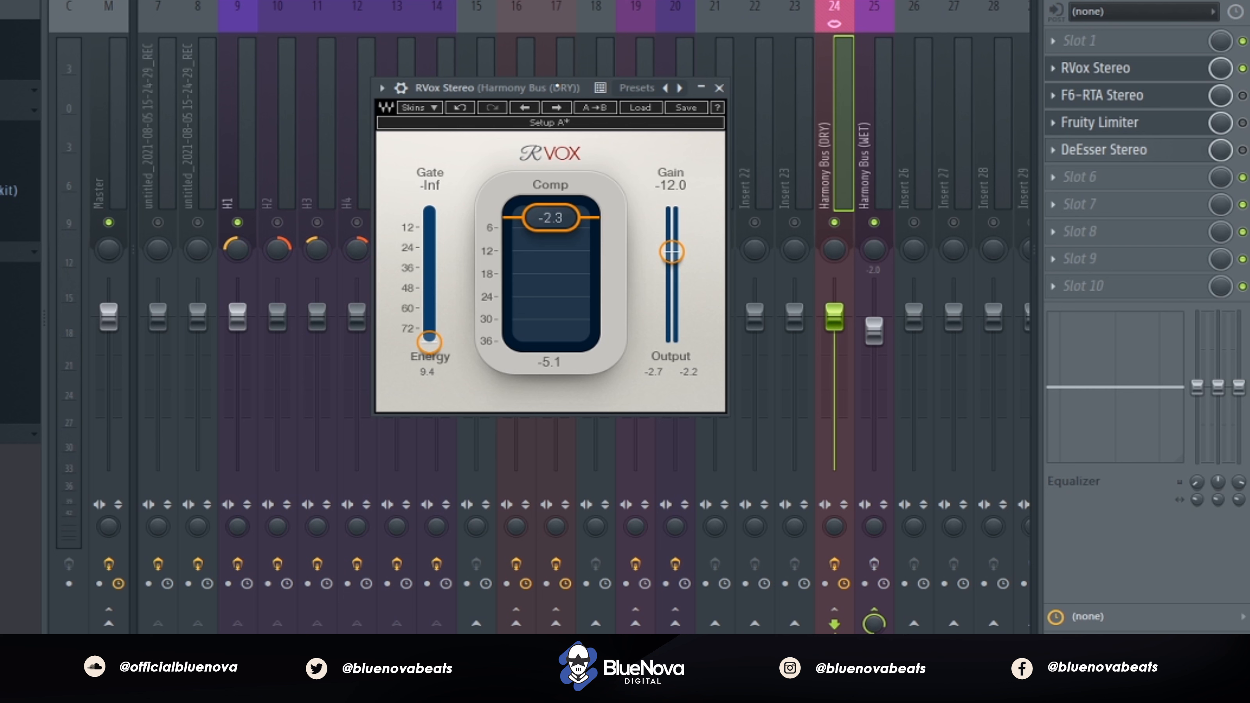
pyautogui.press('space')
pyautogui.click(276, 172)
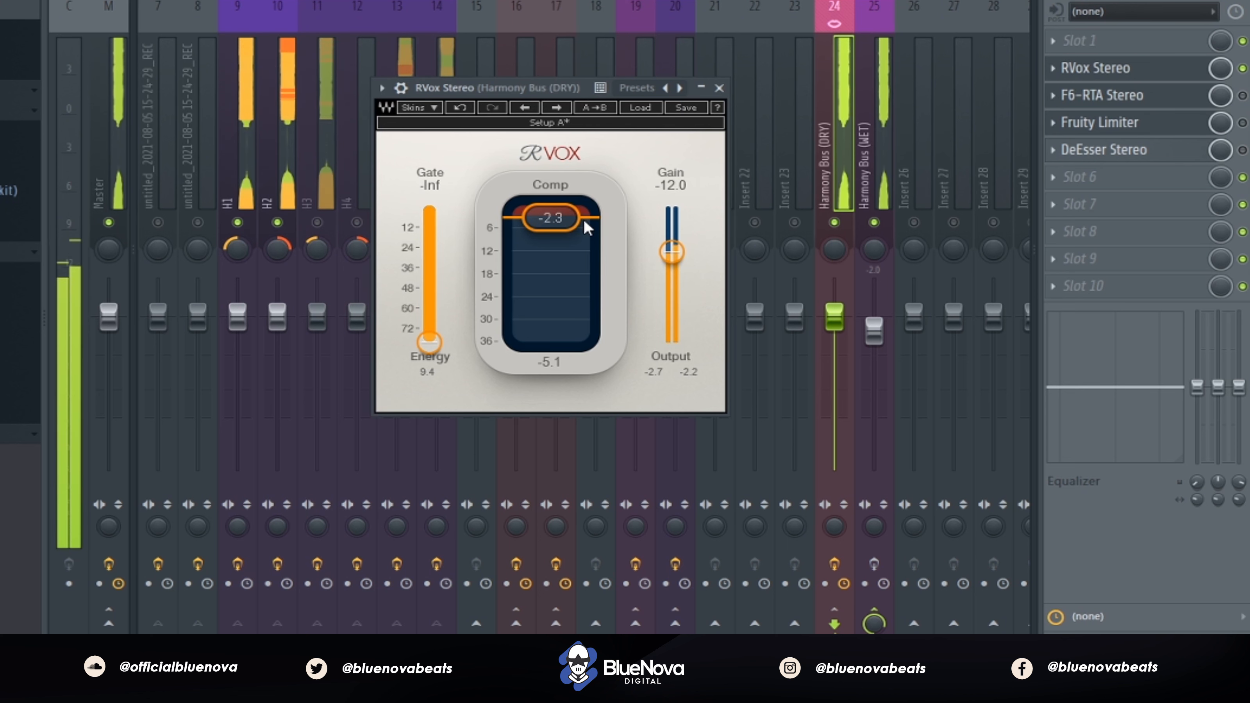
pyautogui.click(317, 223)
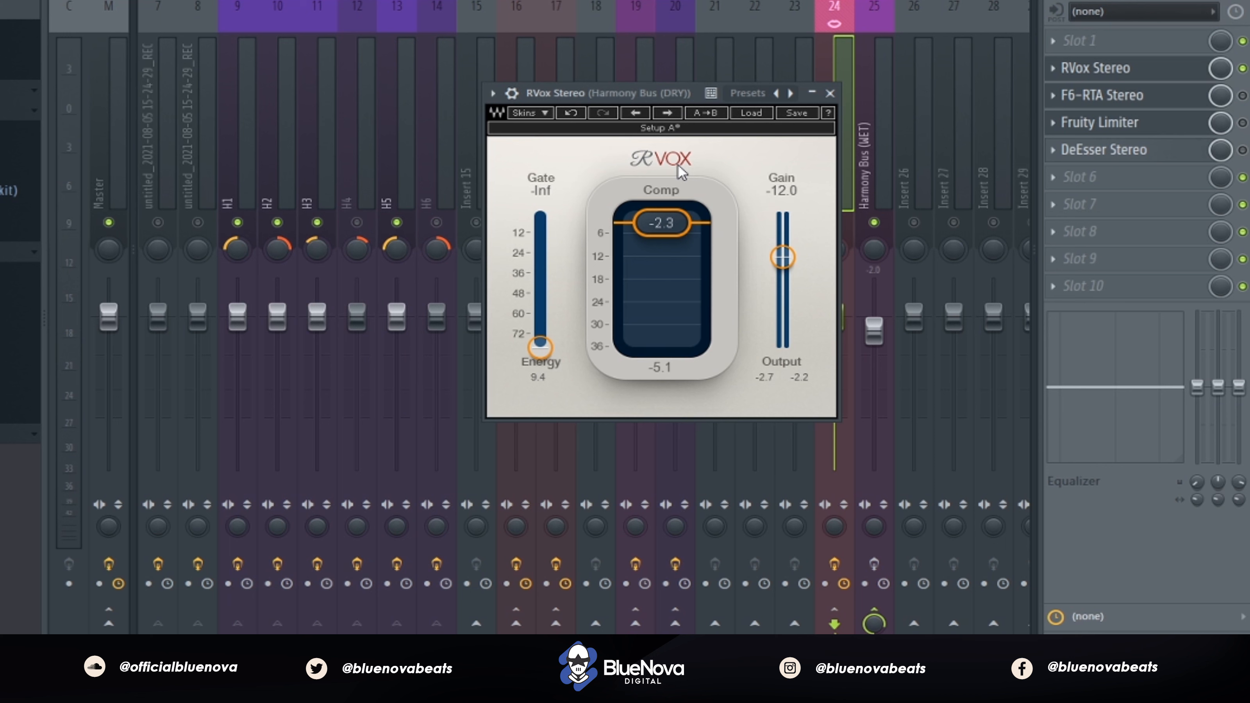
pyautogui.press('space')
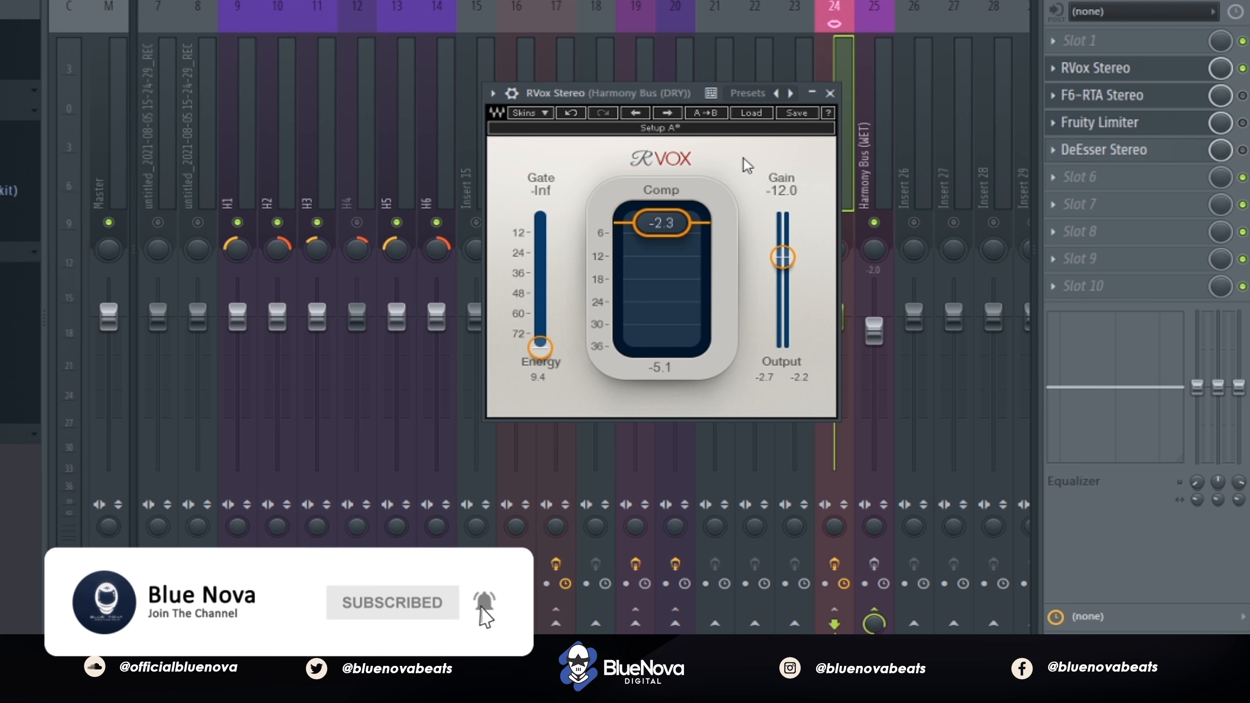
pyautogui.press('space')
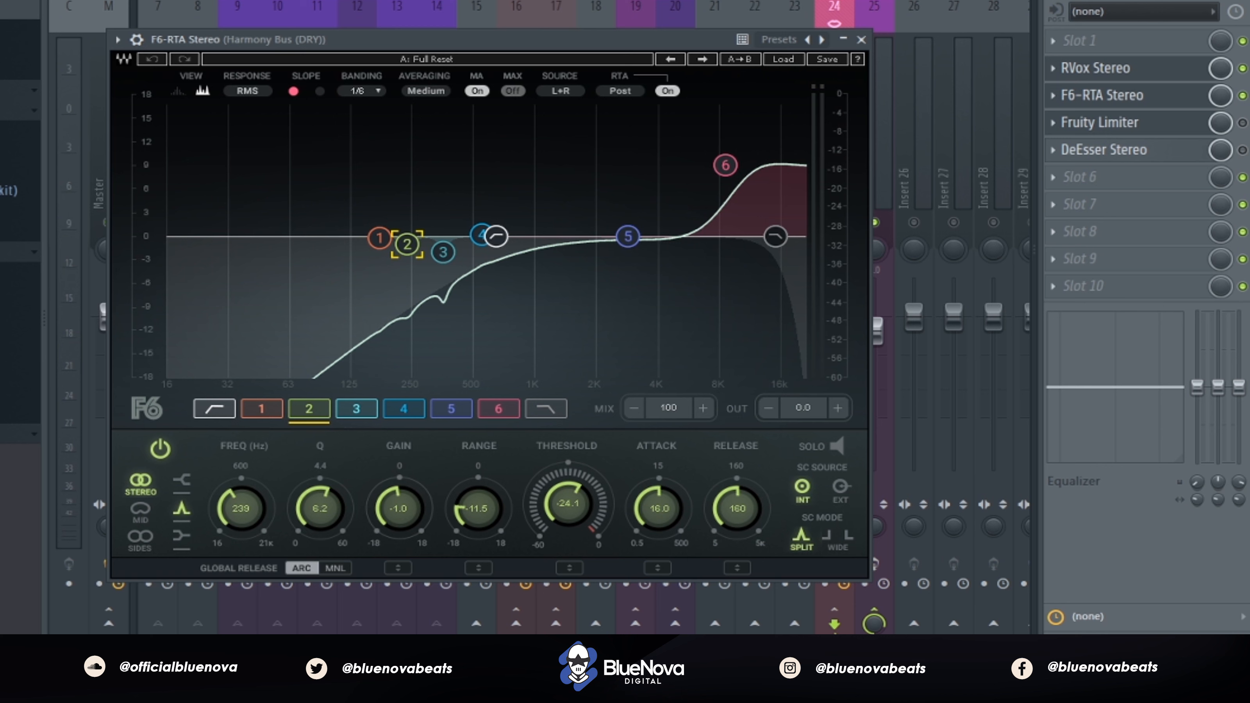
# Step: Play the harmonies through the F6-RTA on the Harmony Bus (DRY), enable the Fruity Limiter and audition it, and open the DeEsser
pyautogui.press('space')
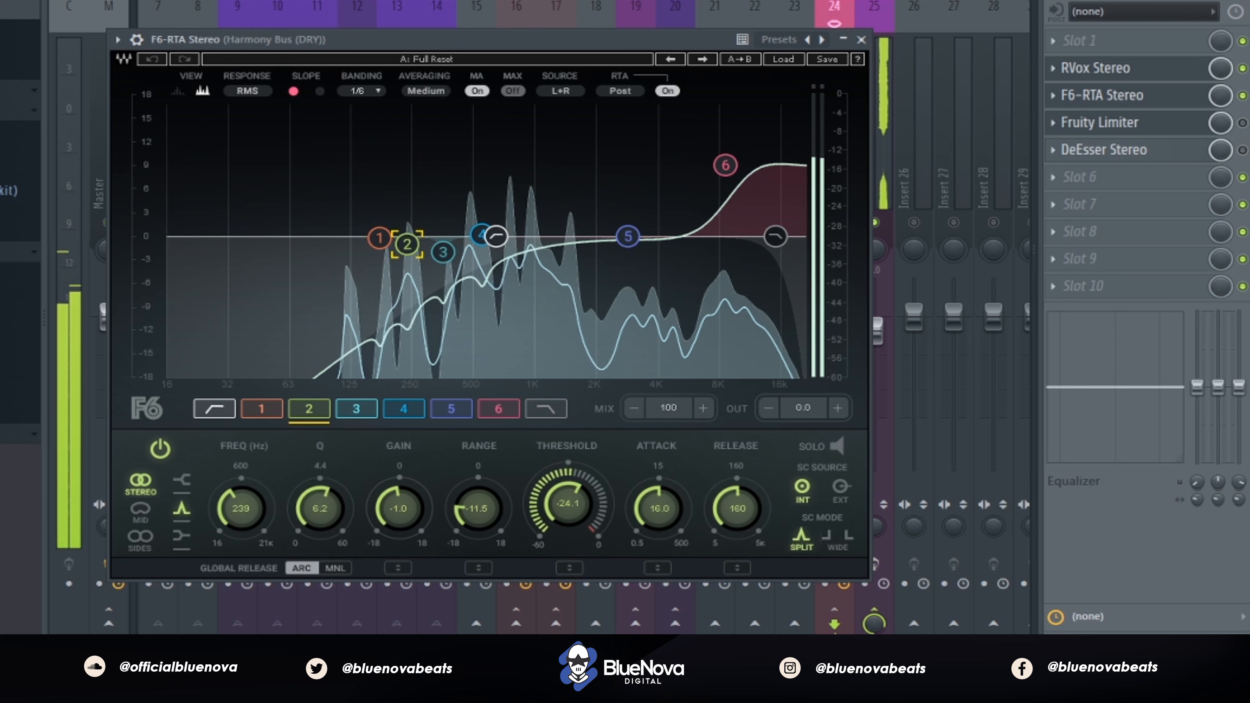
pyautogui.click(1208, 123)
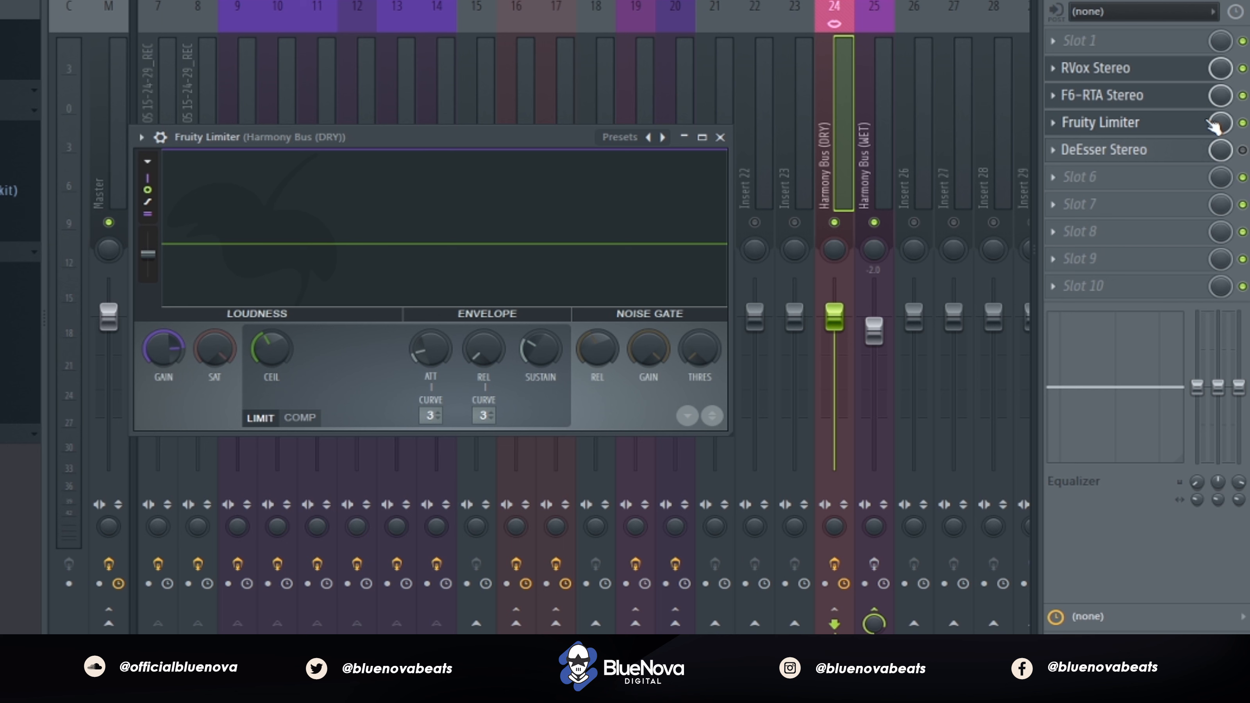
pyautogui.press('space')
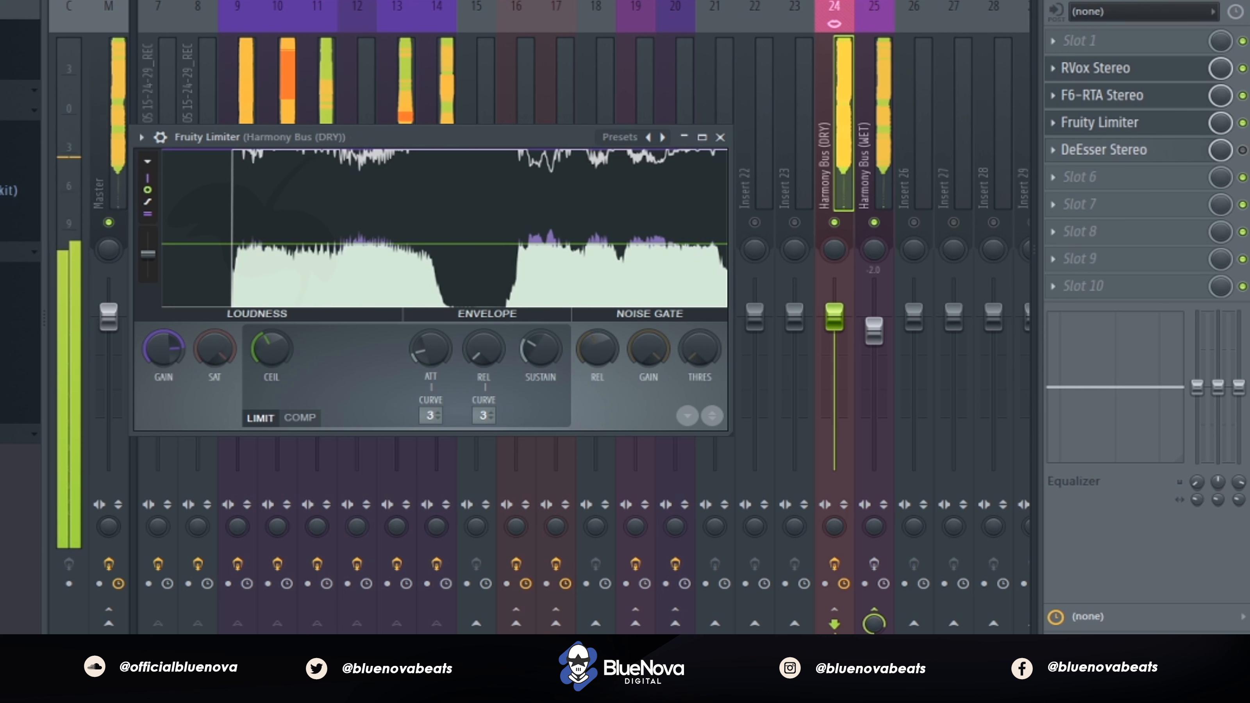
pyautogui.click(1162, 150)
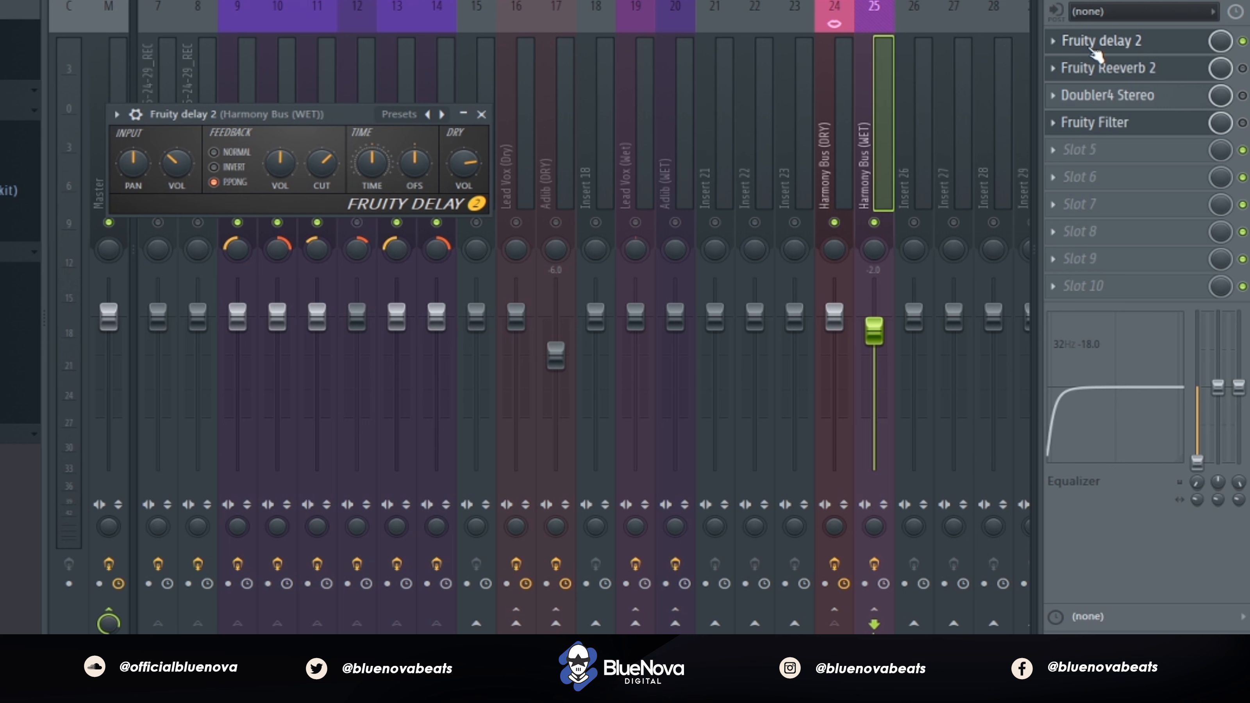
# Step: Audition the Harmony Bus (WET) with Fruity Delay 2, Fruity Reeverb 2 and Doubler4 Stereo switched on one after another
pyautogui.press('space')
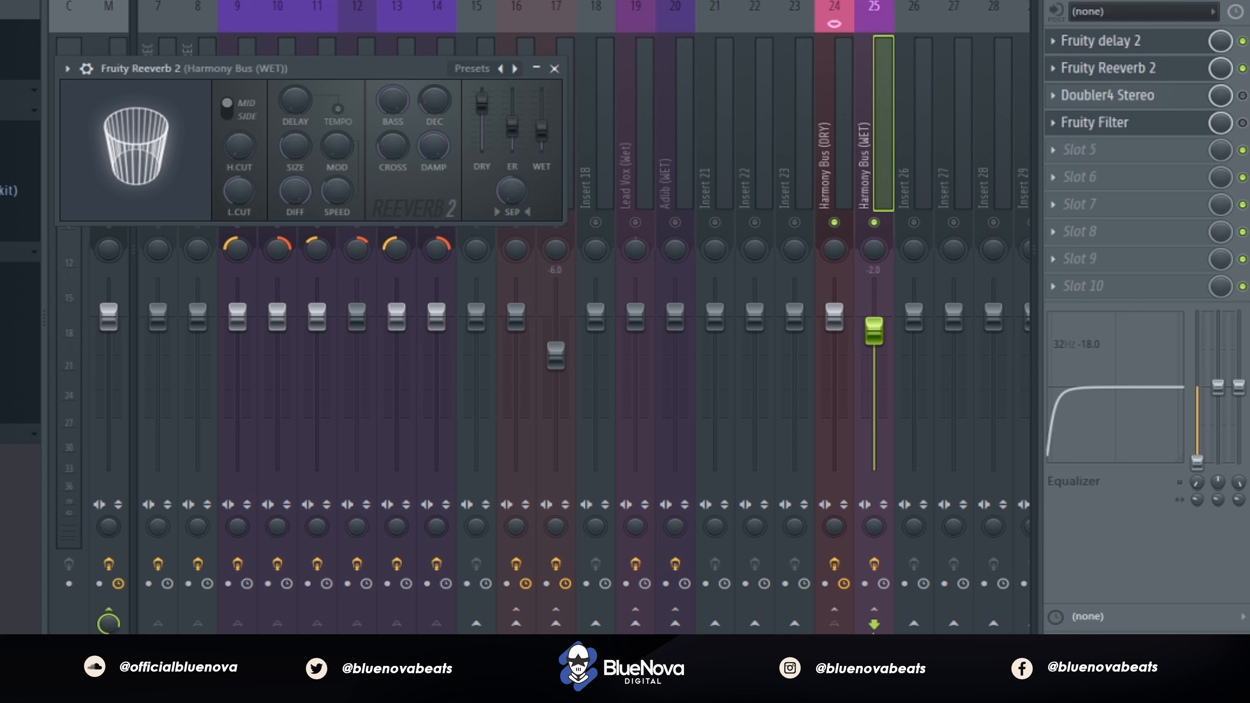
pyautogui.press('space')
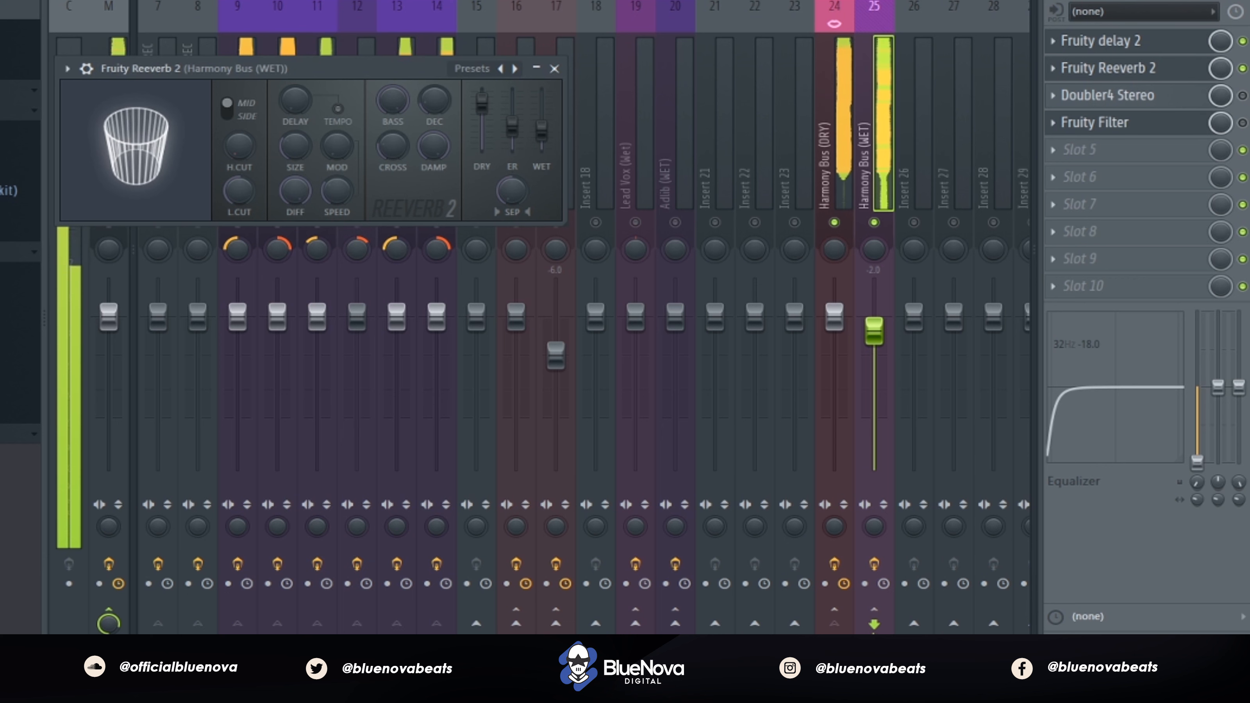
pyautogui.moveTo(243, 68); pyautogui.dragTo(305, 101)
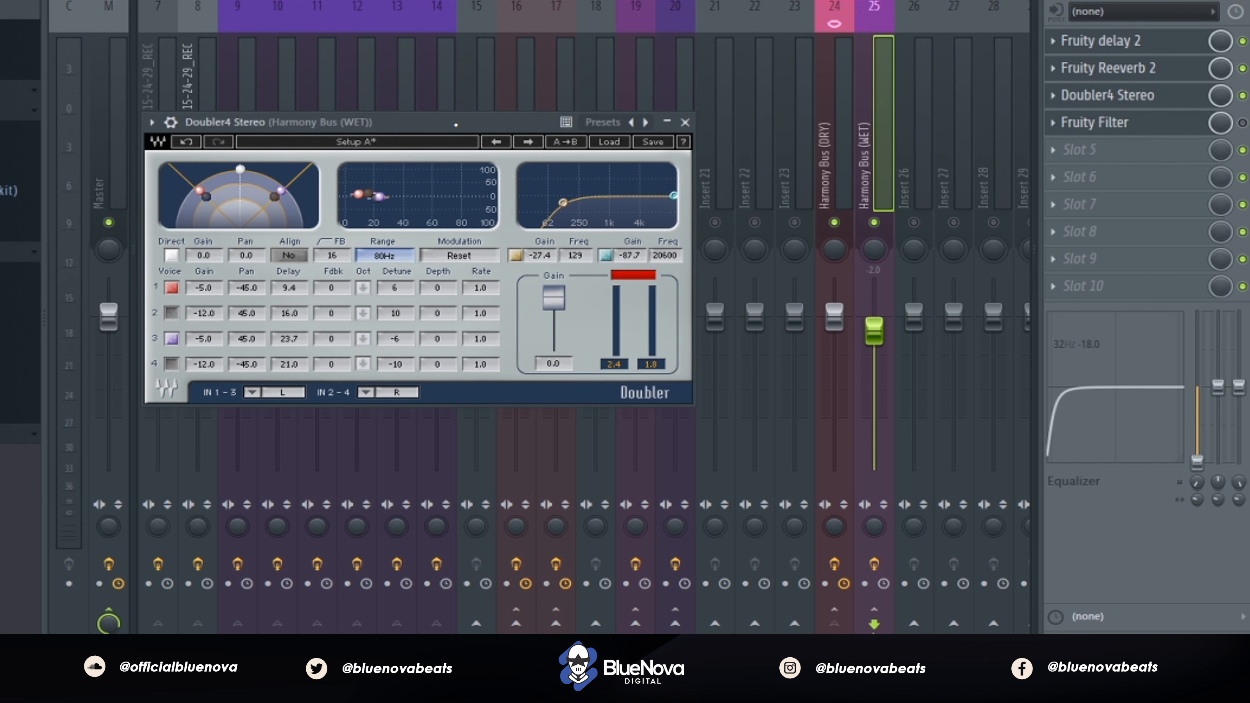
pyautogui.press('space')
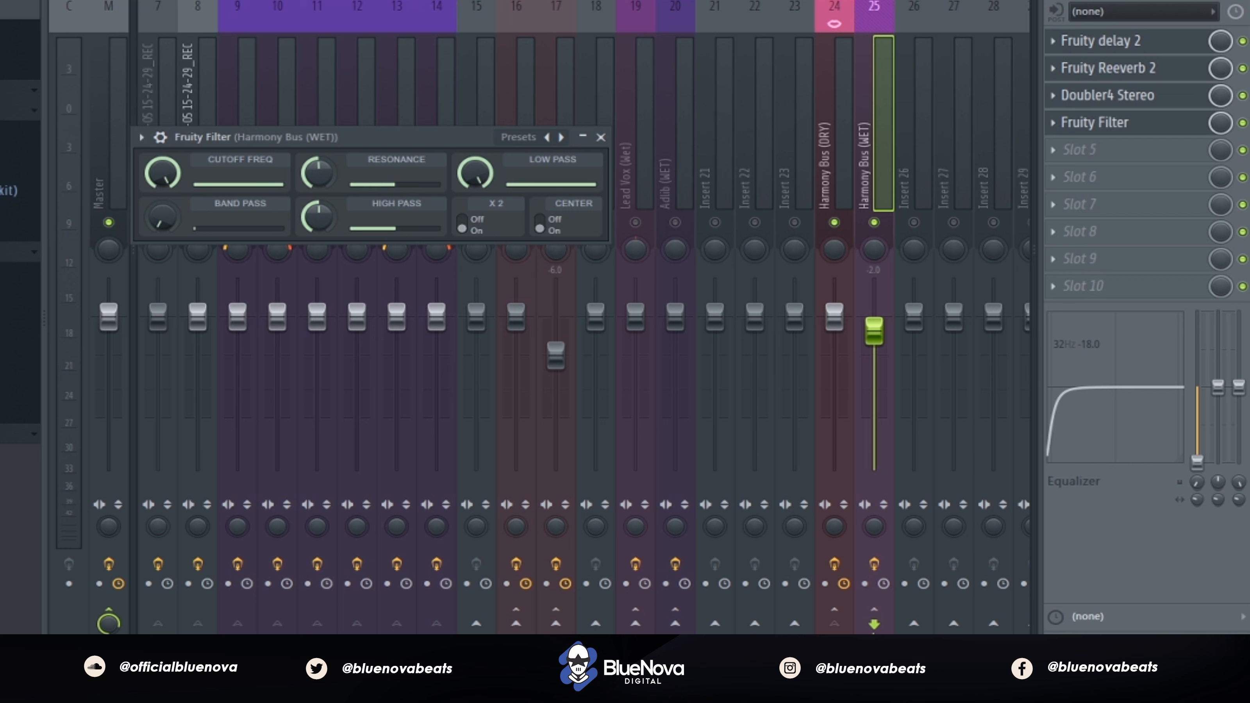
# Step: Play the harmonies with Fruity Filter active on the Harmony Bus (WET), inspect its settings and close the plugin
pyautogui.press('space')
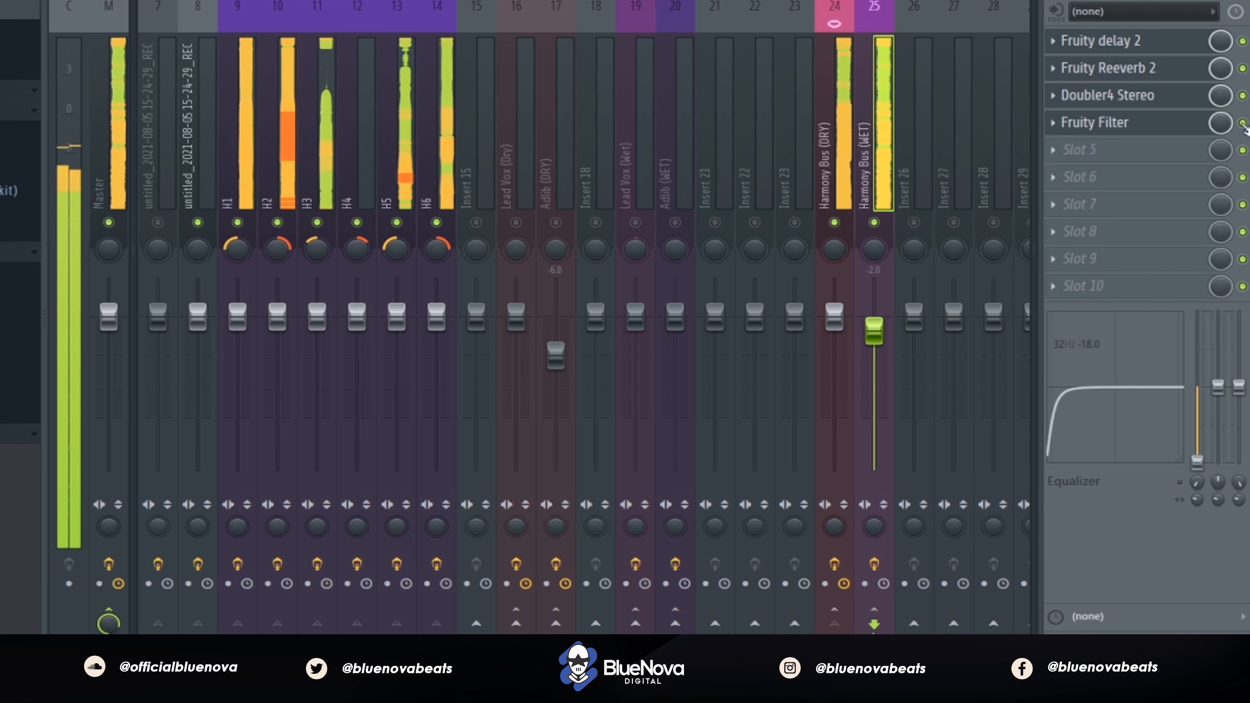
pyautogui.click(1201, 132)
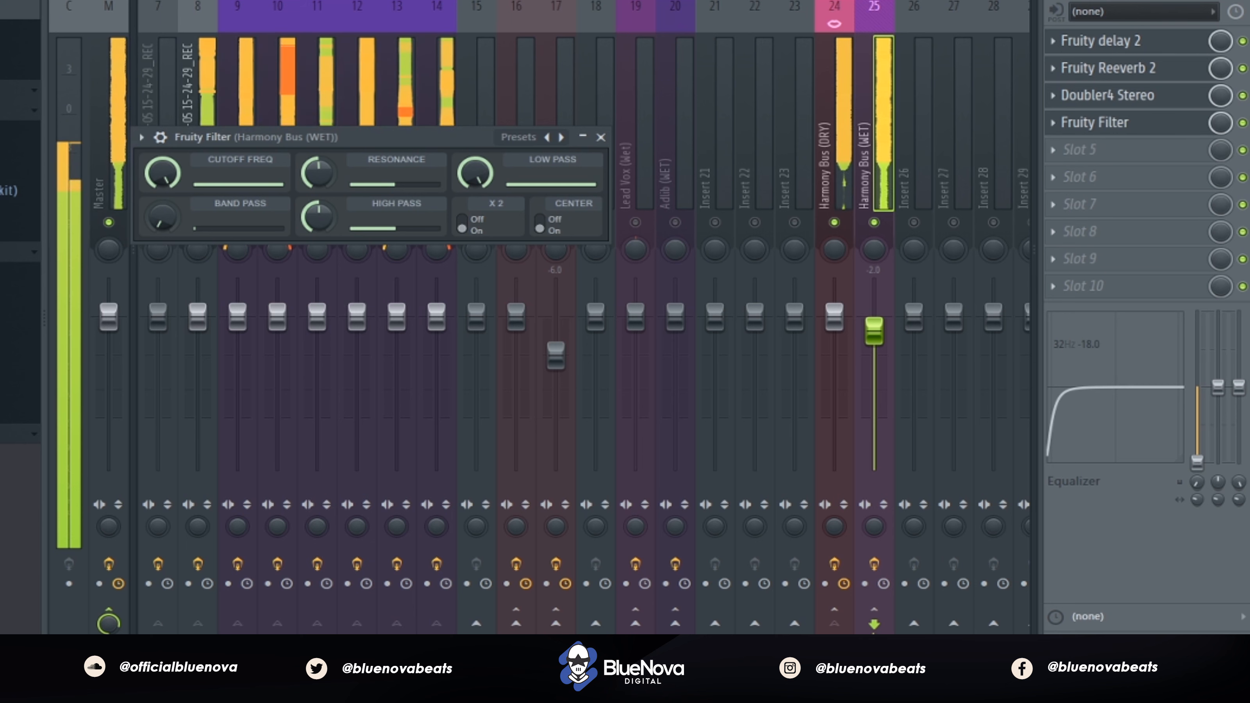
pyautogui.click(600, 138)
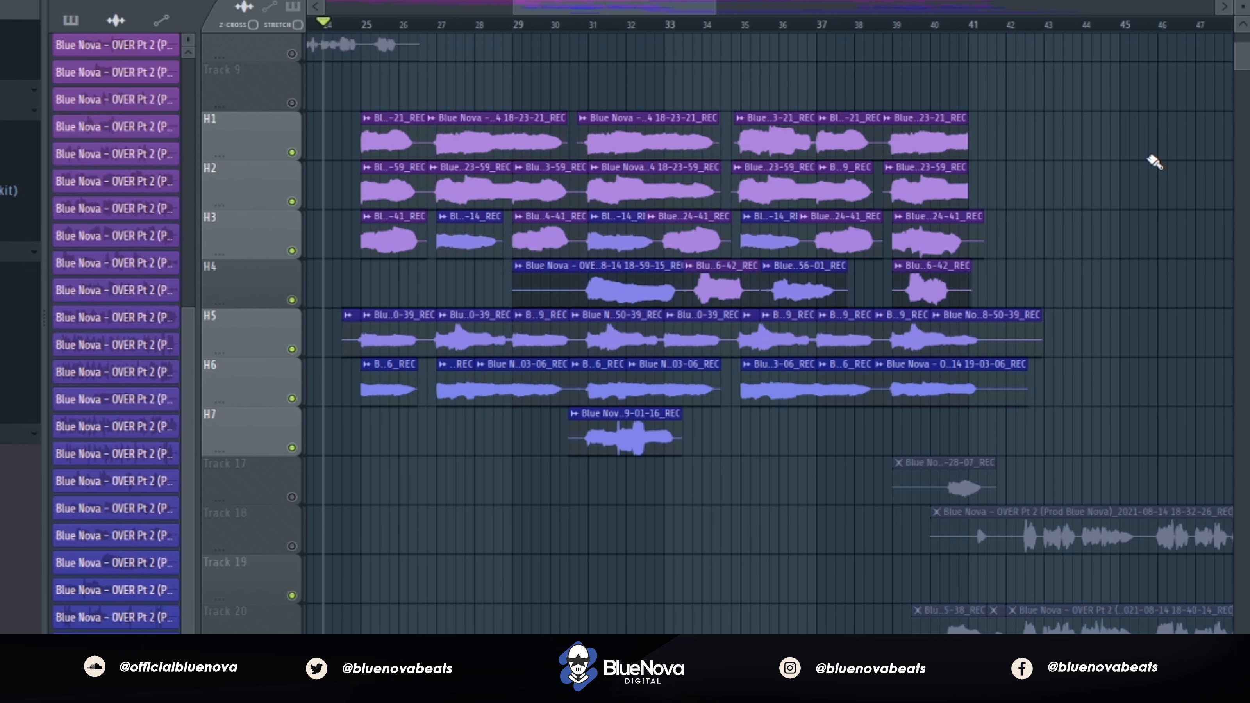
# Step: Play the fully processed H1 to H7 harmony section in the playlist and stop playback at its end
pyautogui.press('space')
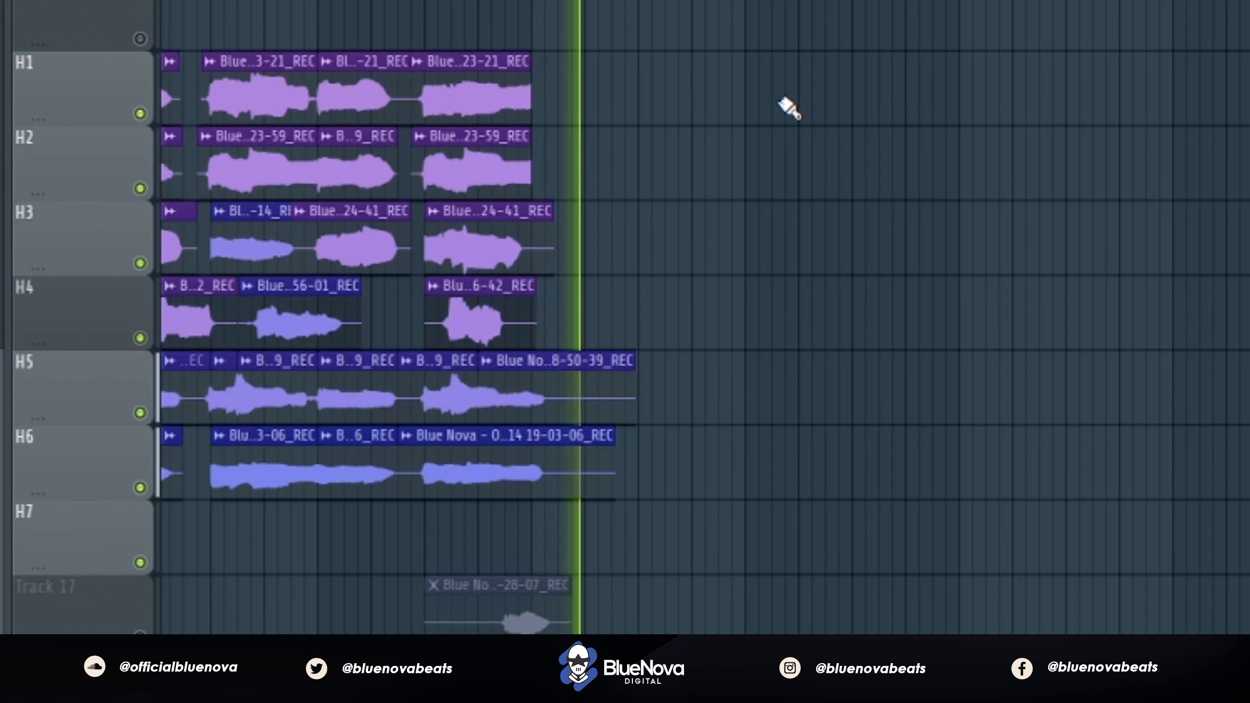
pyautogui.press('space')
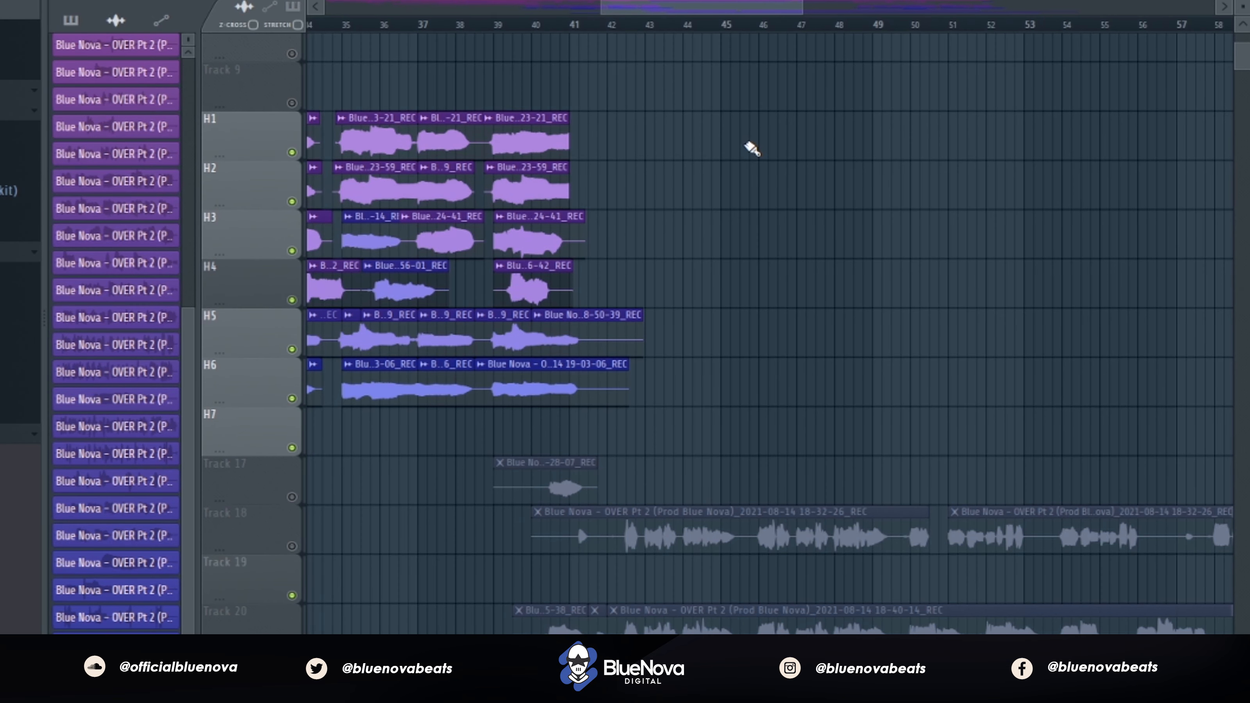